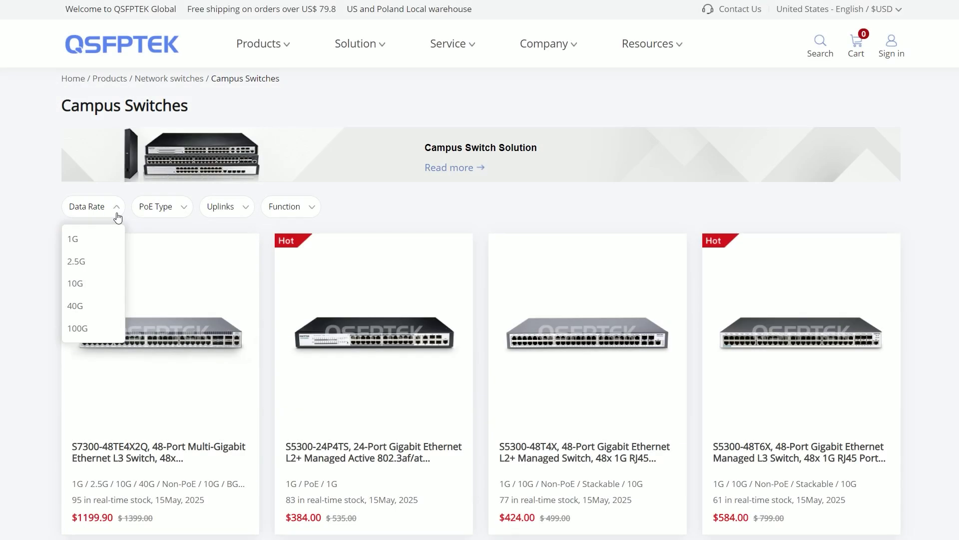
Step: Review the PoE Type and Uplinks filter choices on the Campus Switches page
click(185, 218)
click(223, 216)
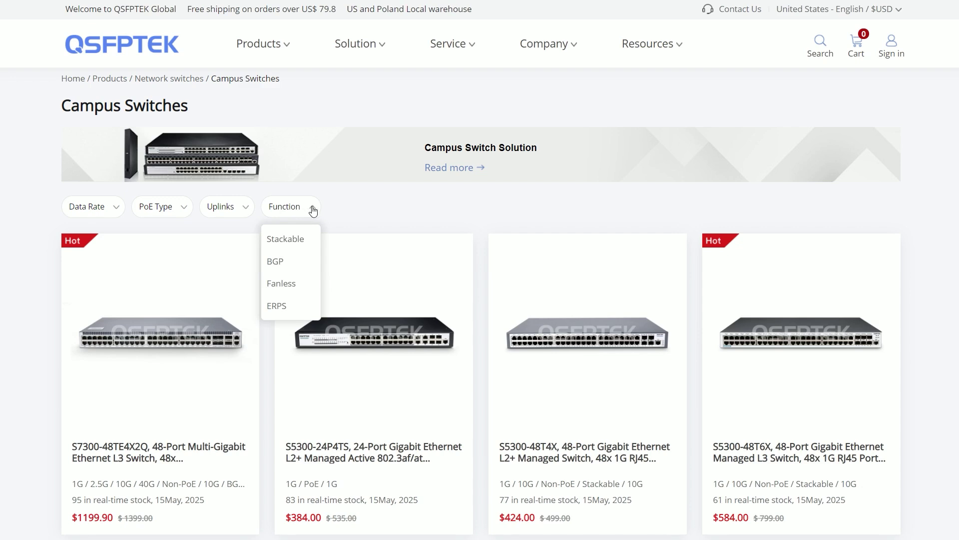
scroll(480, 299, down, 1)
scroll(480, 300, down, 1)
scroll(479, 300, down, 1)
scroll(481, 300, down, 1)
scroll(479, 300, down, 1)
scroll(480, 300, down, 1)
scroll(480, 300, down, 1)
scroll(479, 300, down, 1)
scroll(480, 300, down, 1)
scroll(480, 301, down, 1)
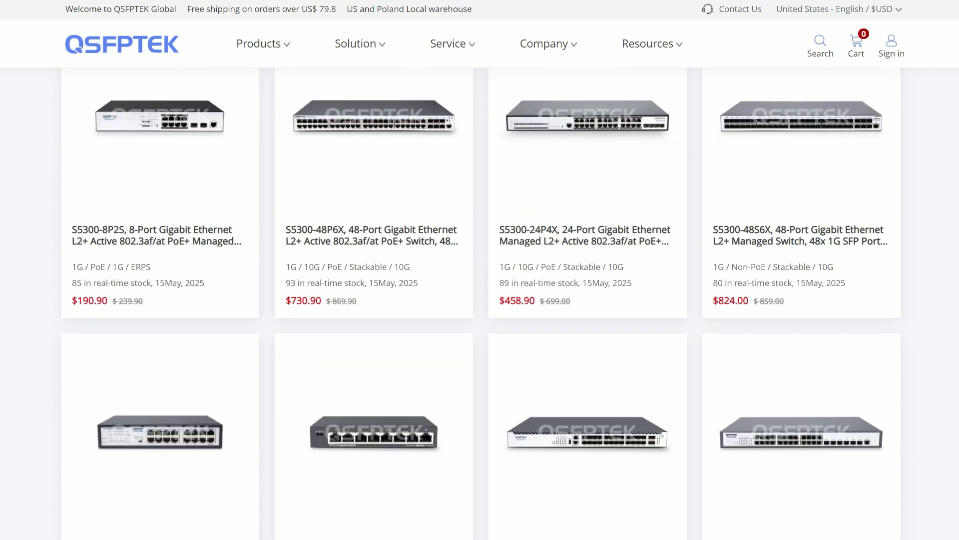
scroll(479, 299, down, 1)
scroll(480, 300, down, 1)
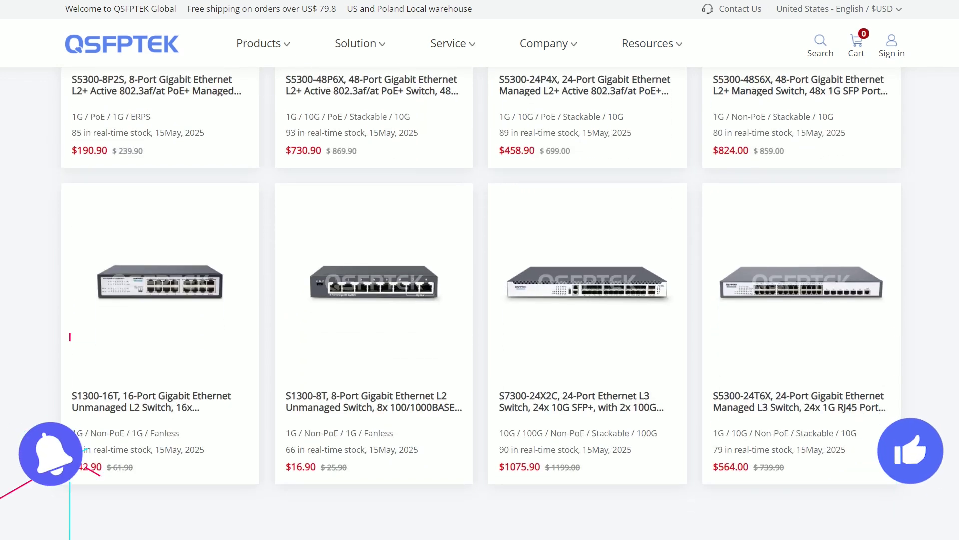